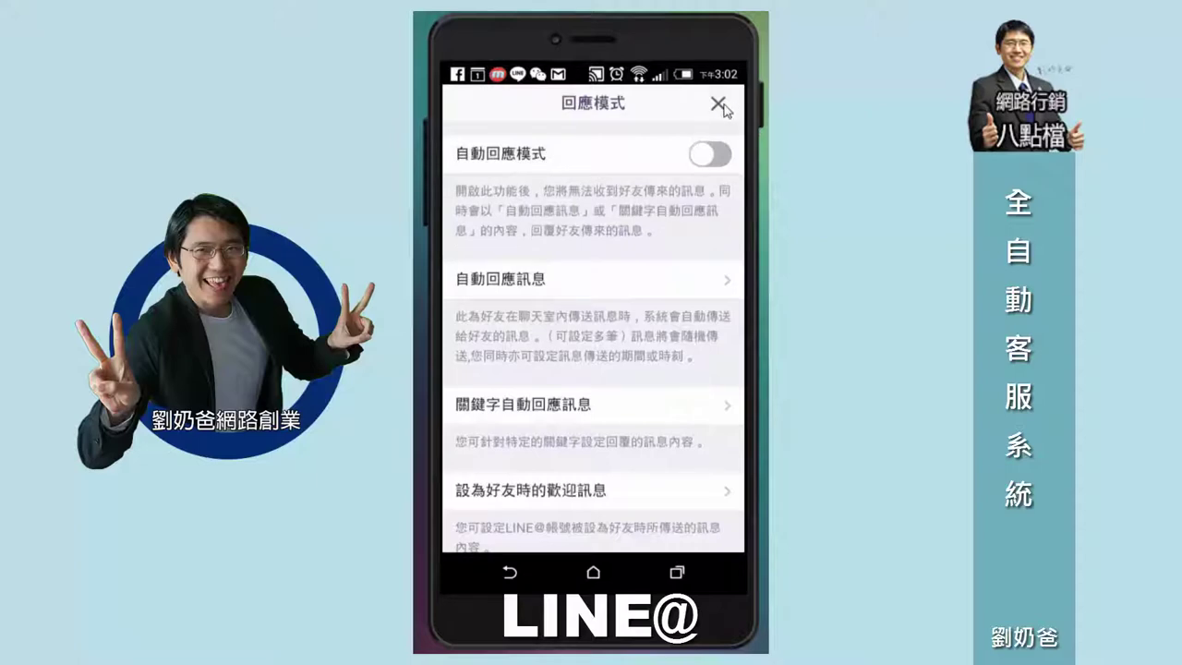
- Close the 回應模式 settings and browse the 聊天 list of friend conversations
{"action": "left_click", "coordinate": [719, 106]}
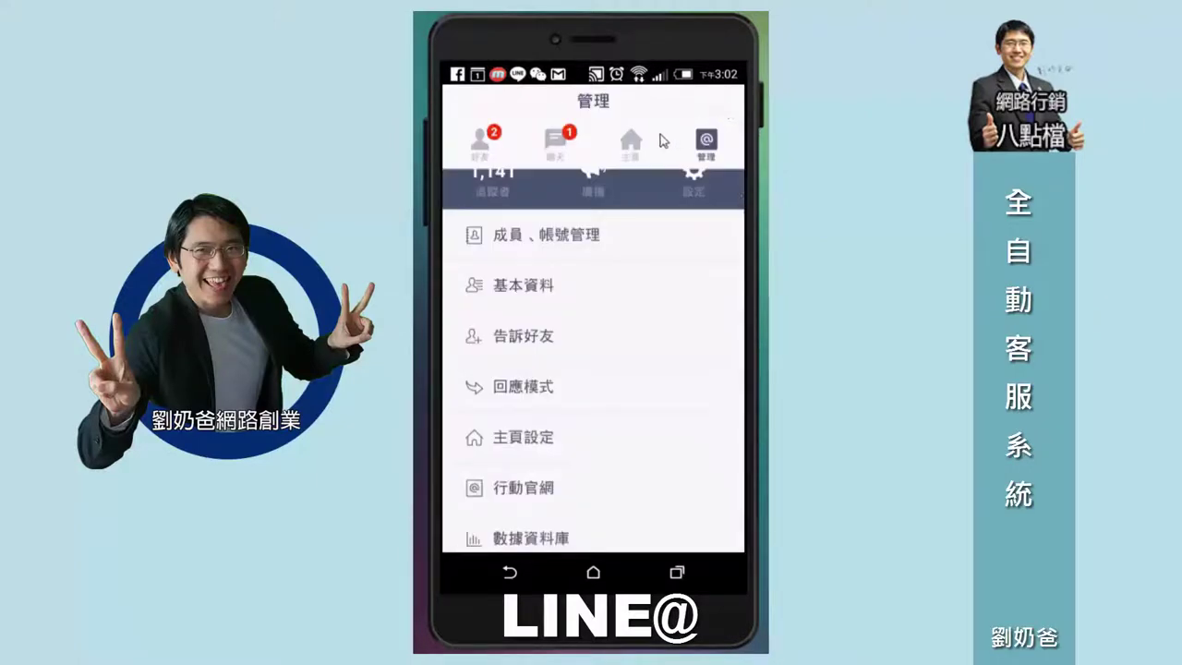
{"action": "left_click", "coordinate": [563, 143]}
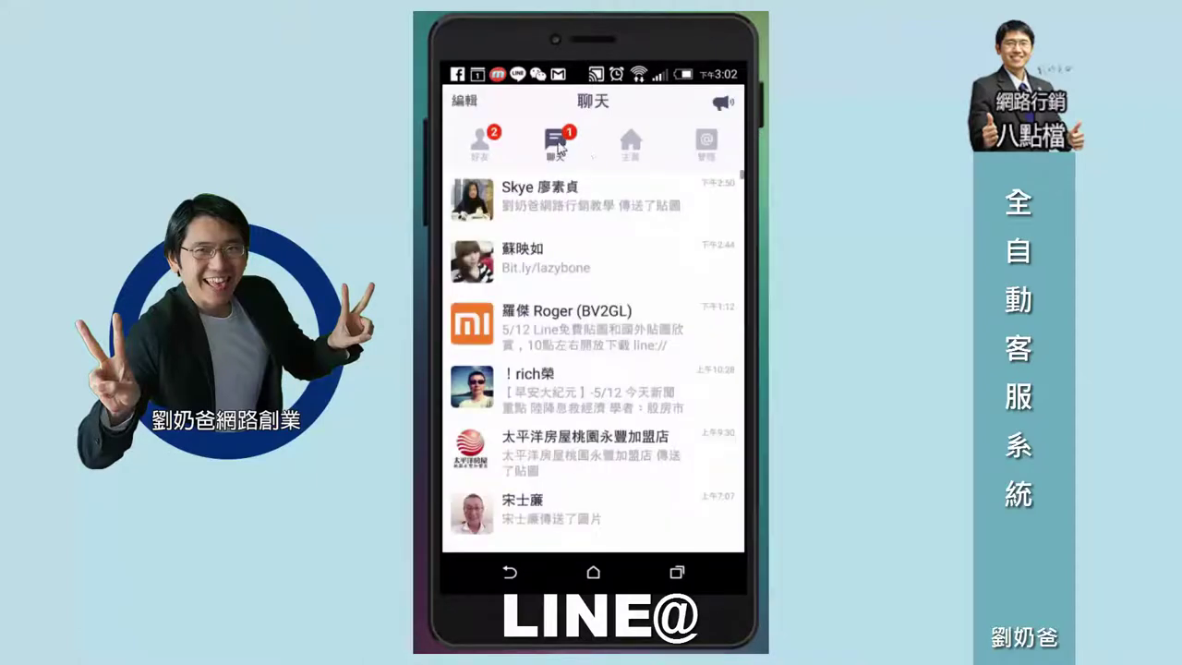
{"action": "scroll", "coordinate": [583, 246], "scroll_direction": "down", "scroll_amount": 3}
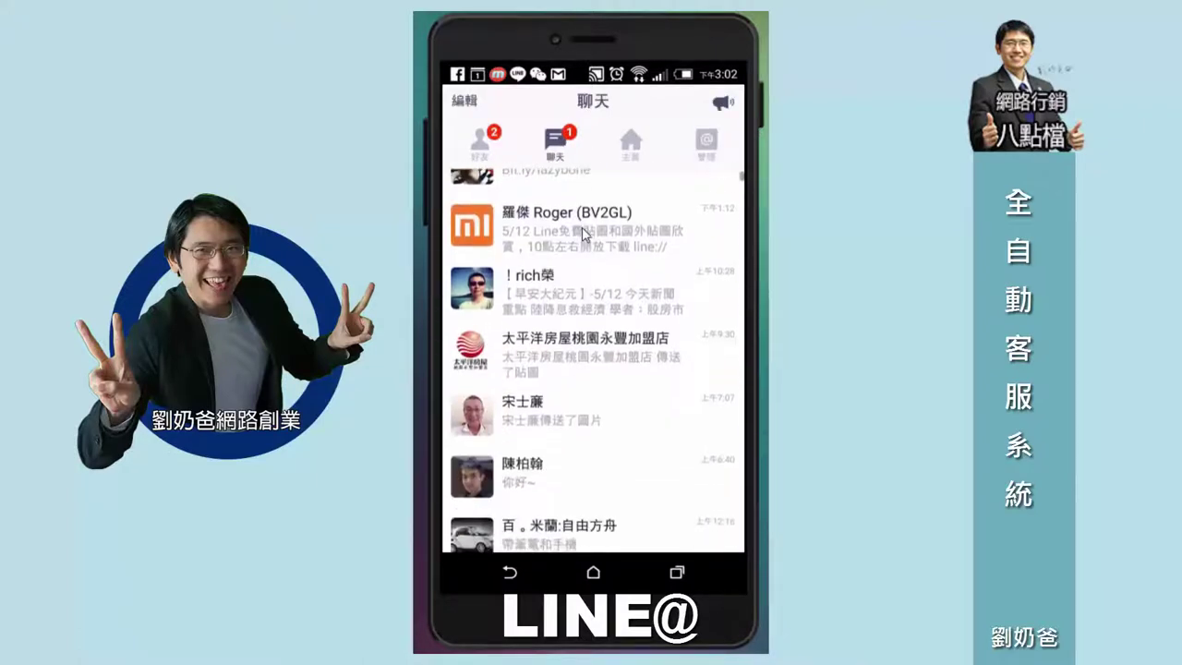
{"action": "scroll", "coordinate": [583, 324], "scroll_direction": "up", "scroll_amount": 1}
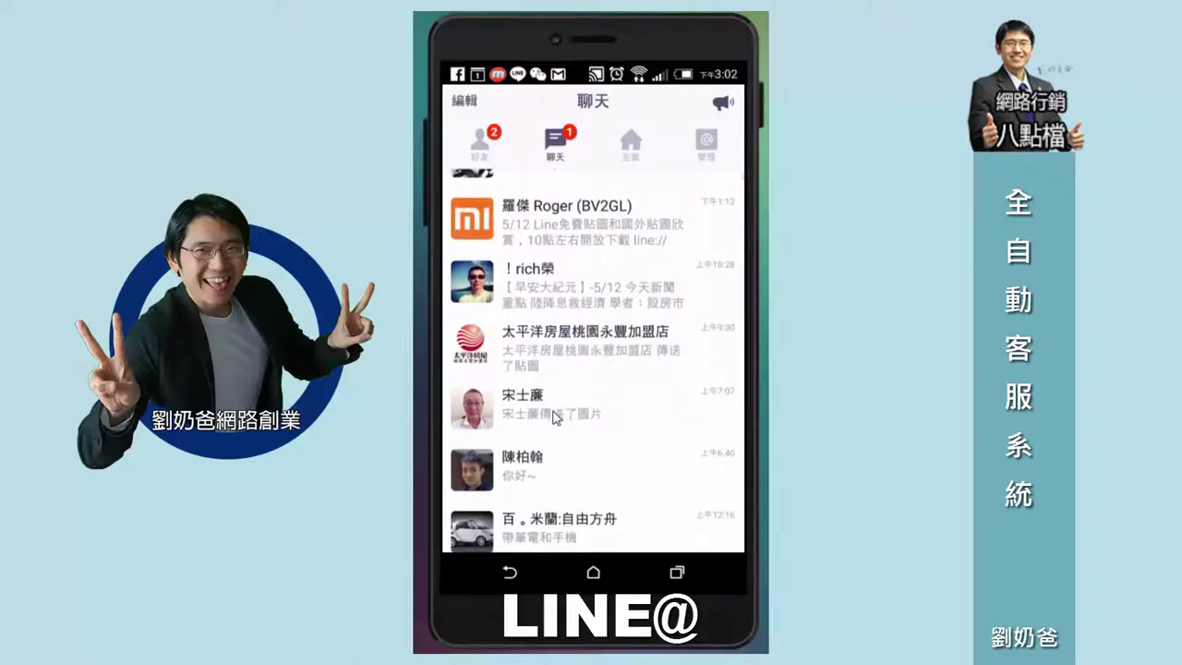
- Reply to the friend's 你好~ chat with the THANK YOU!! sticker, then return to the chat list
{"action": "left_click", "coordinate": [558, 474]}
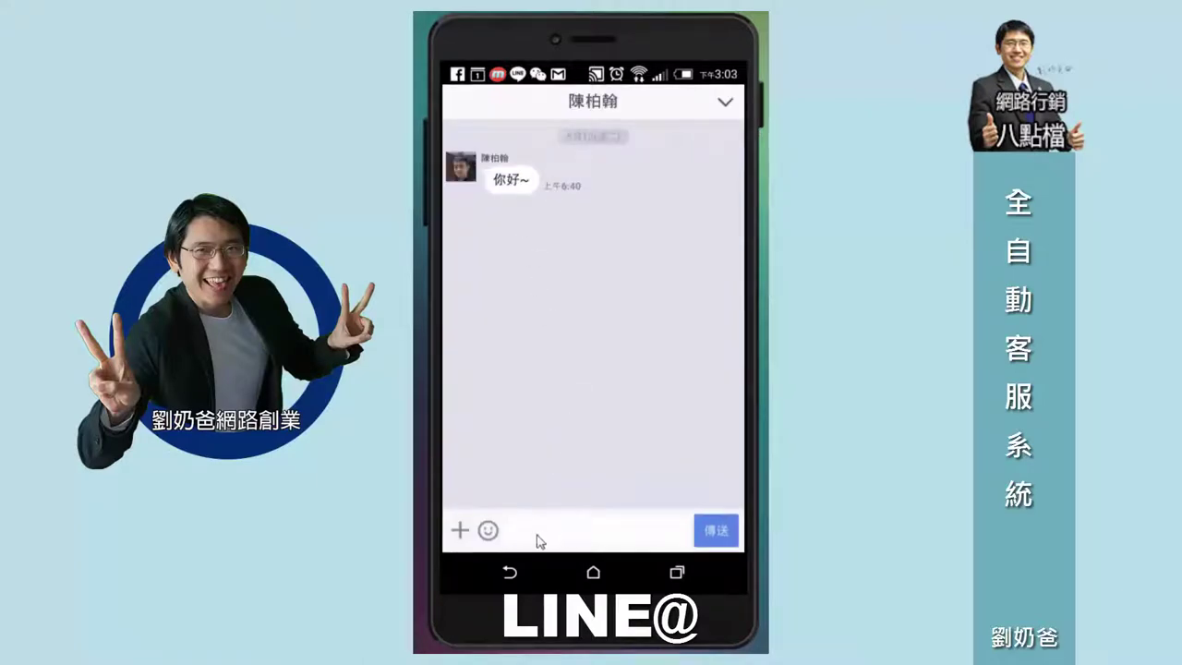
{"action": "left_click", "coordinate": [488, 531]}
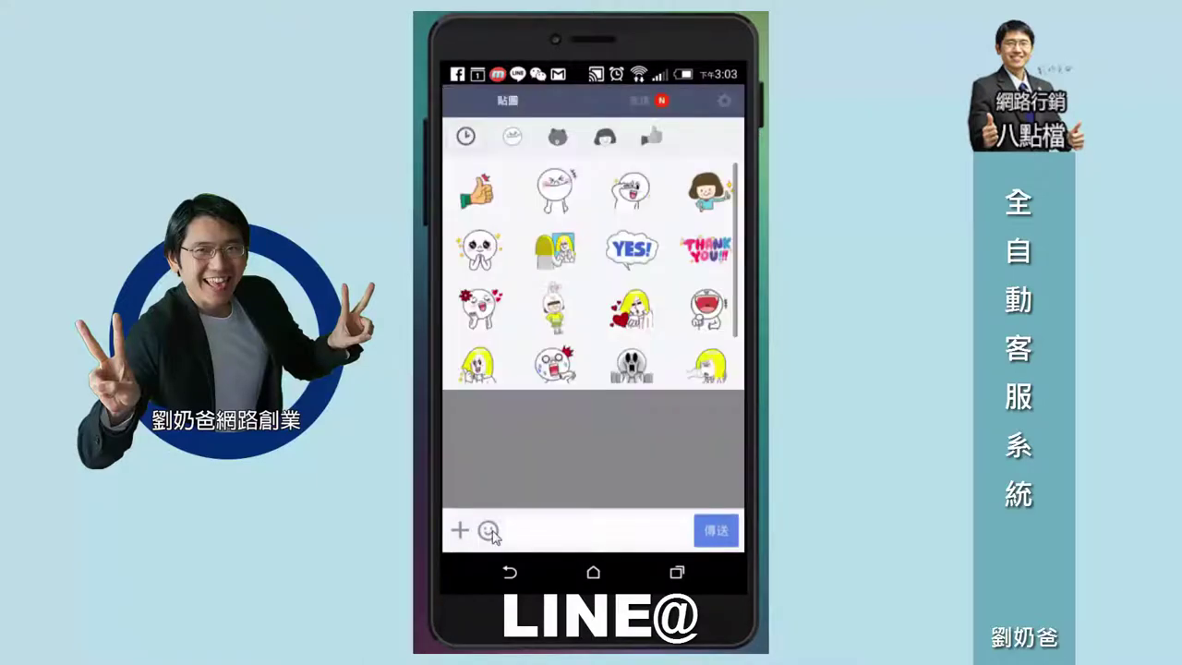
{"action": "left_click", "coordinate": [704, 251]}
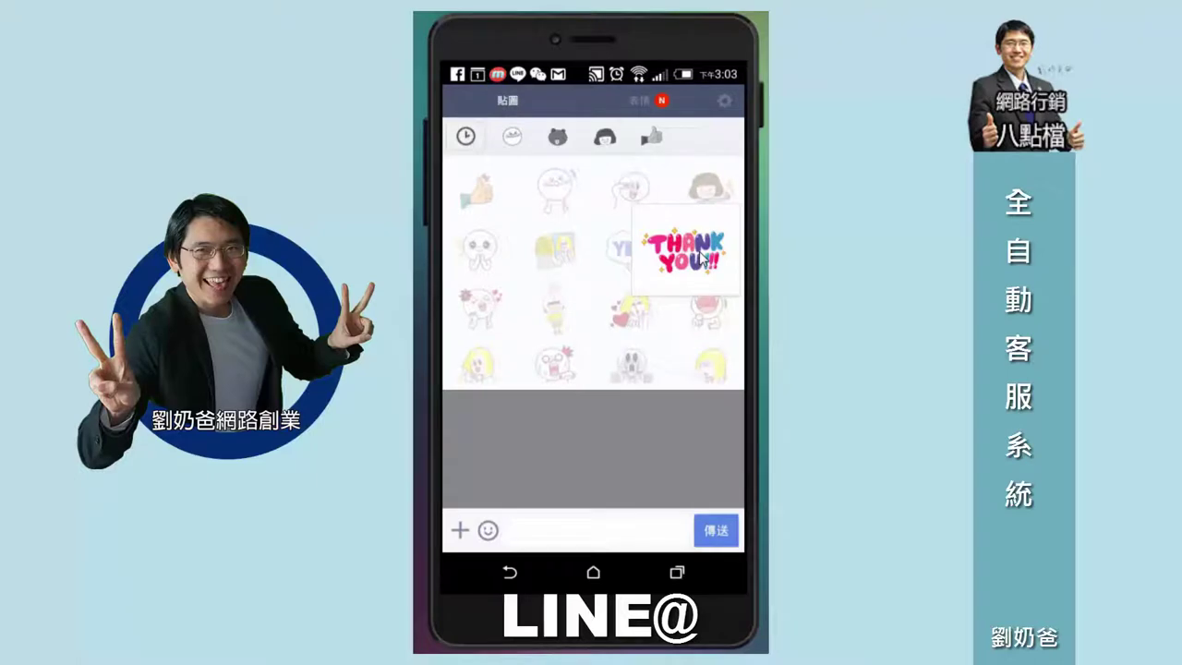
{"action": "left_click", "coordinate": [701, 257]}
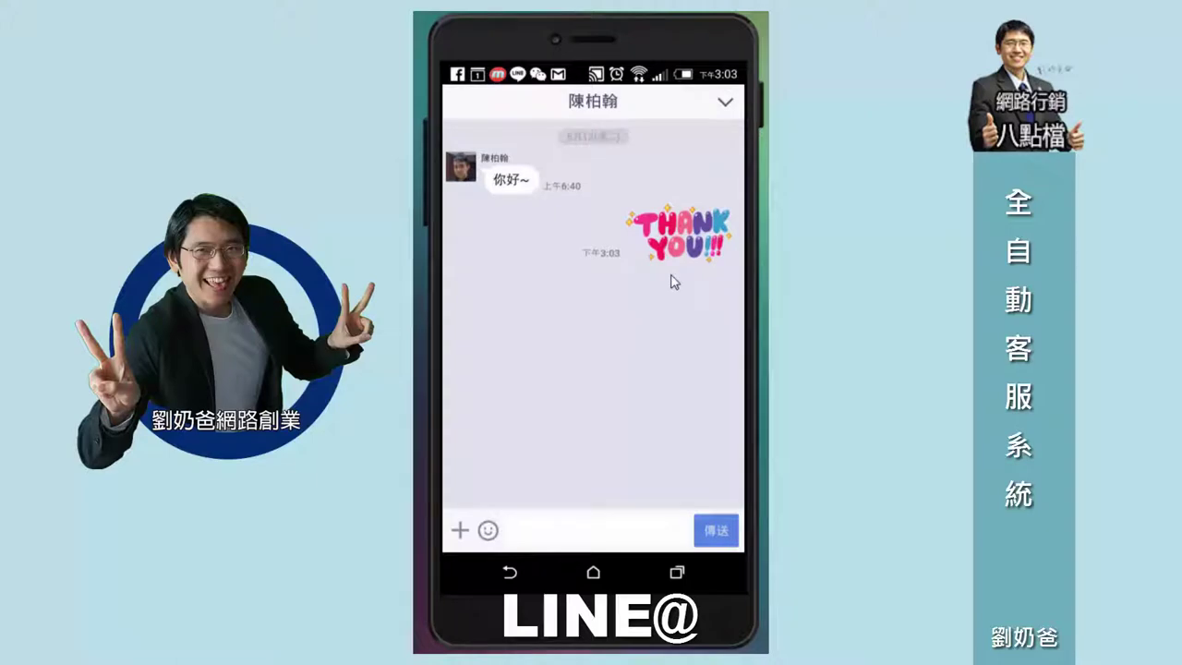
{"action": "key", "text": "Escape"}
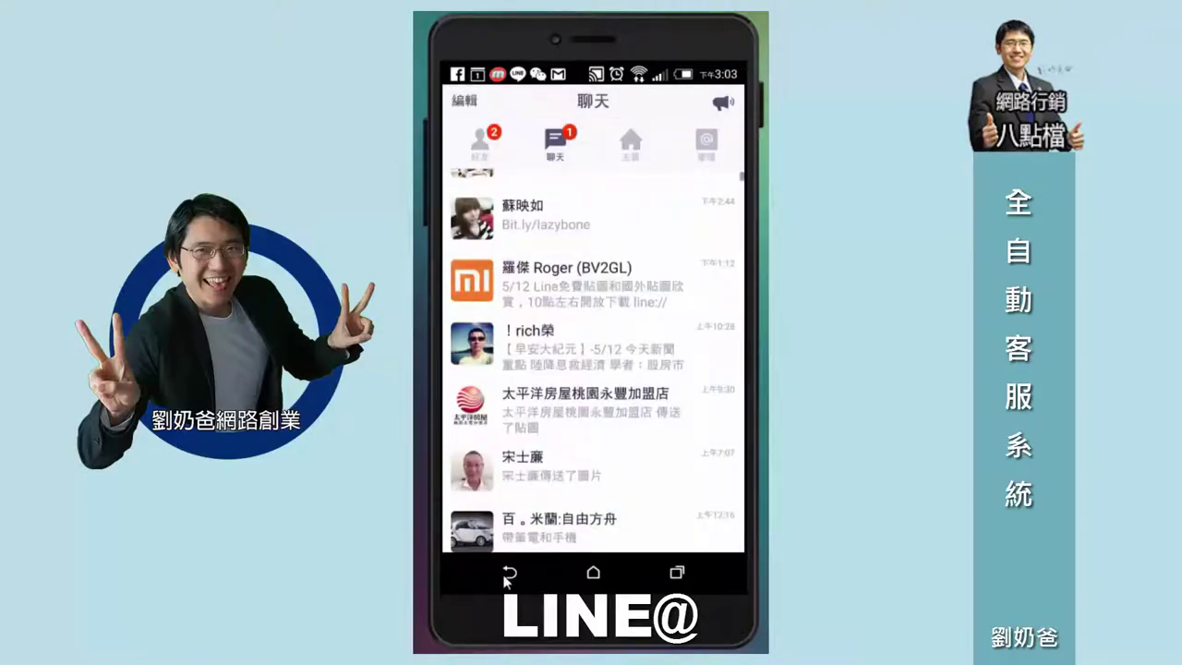
- In 管理 → 回應模式, decline the 自動回應模式 warning so auto-reply stays off, then close
{"action": "left_click", "coordinate": [722, 157]}
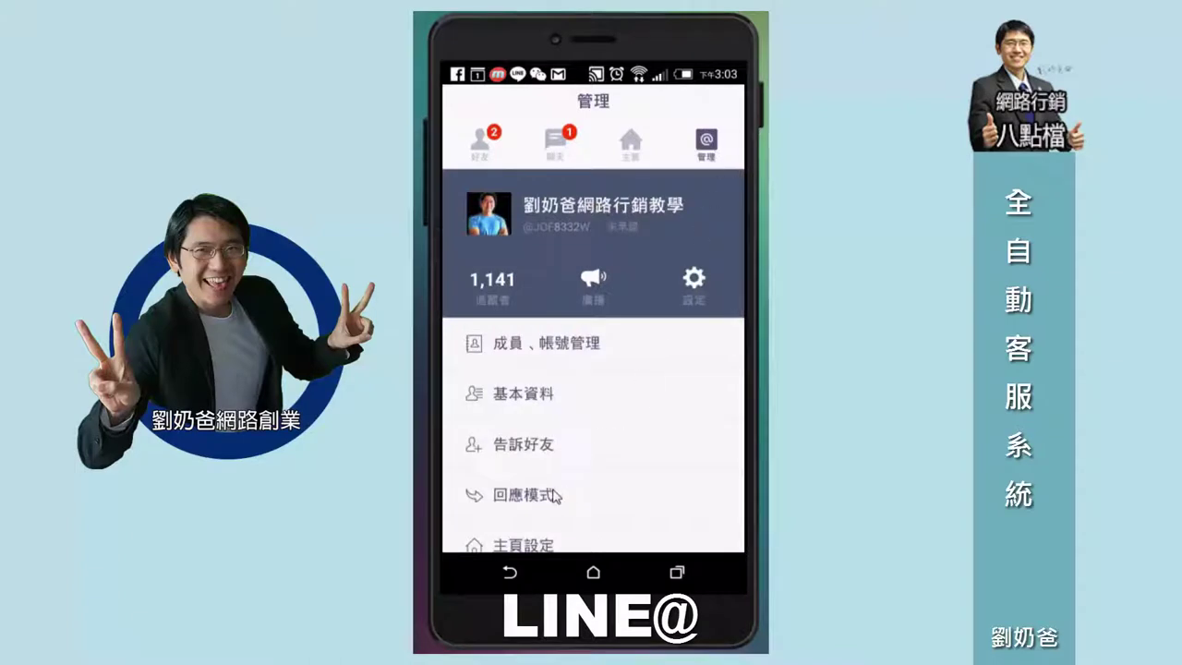
{"action": "left_click", "coordinate": [565, 496]}
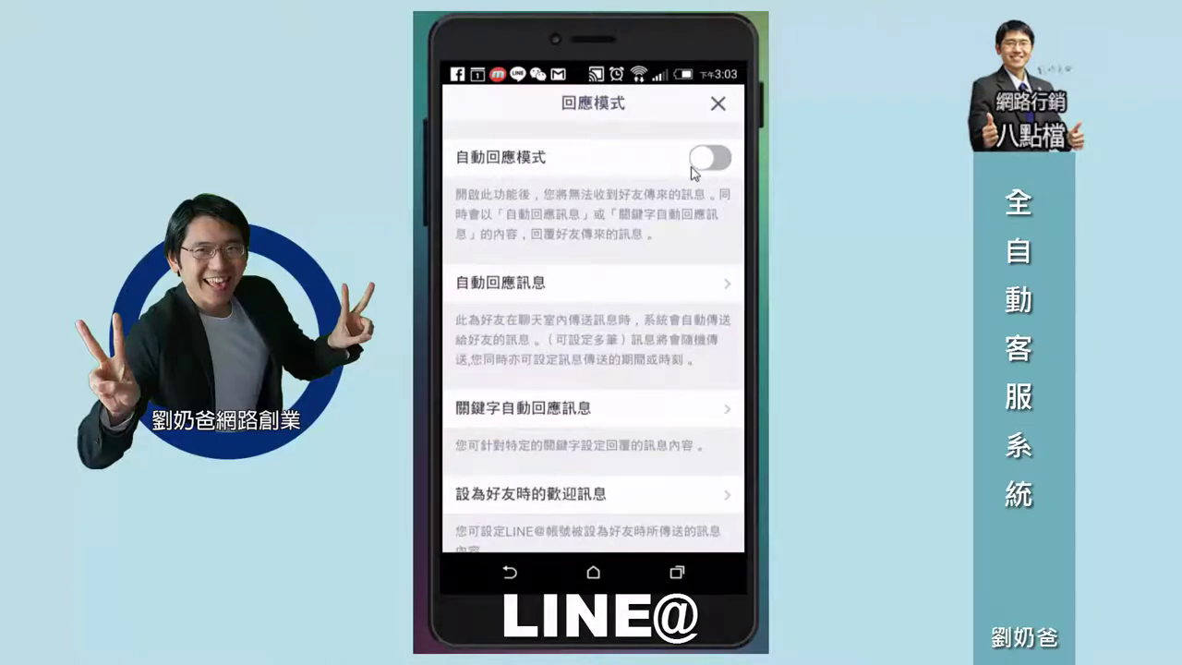
{"action": "left_click", "coordinate": [707, 158]}
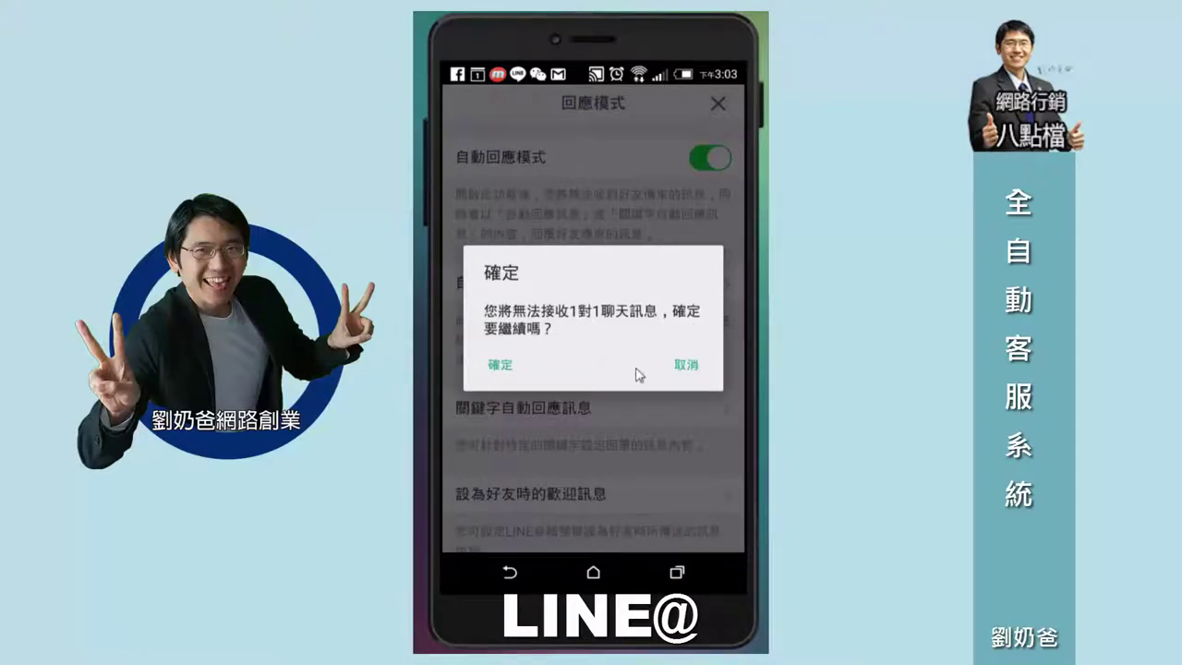
{"action": "left_click", "coordinate": [684, 366]}
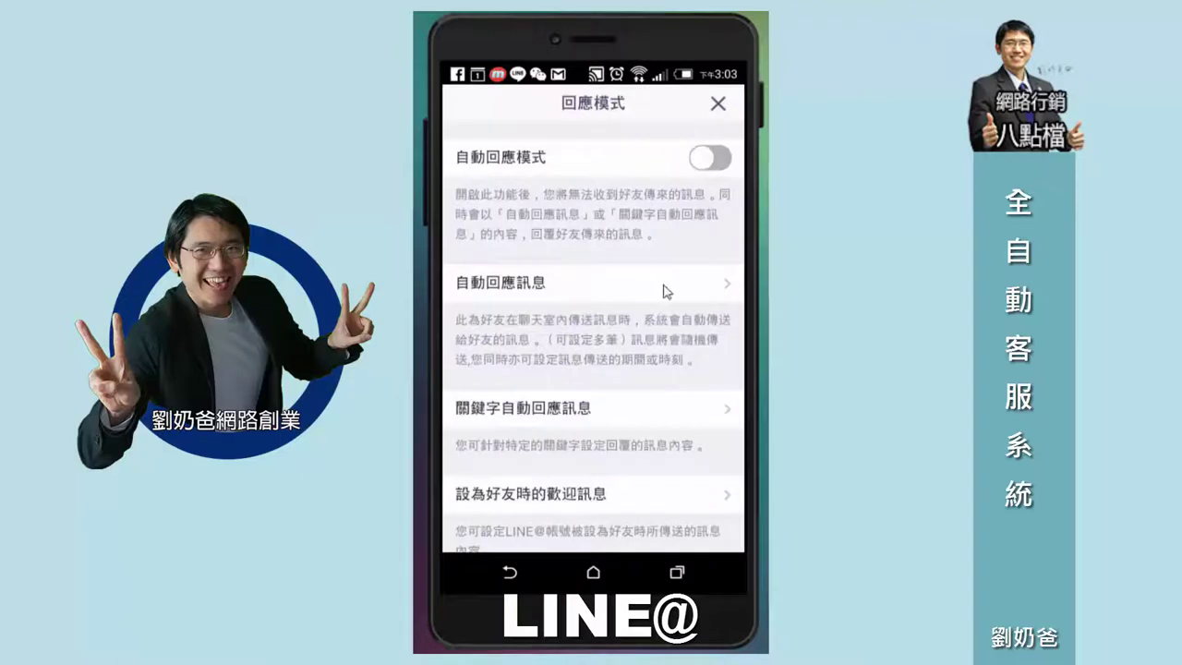
{"action": "left_click", "coordinate": [719, 105]}
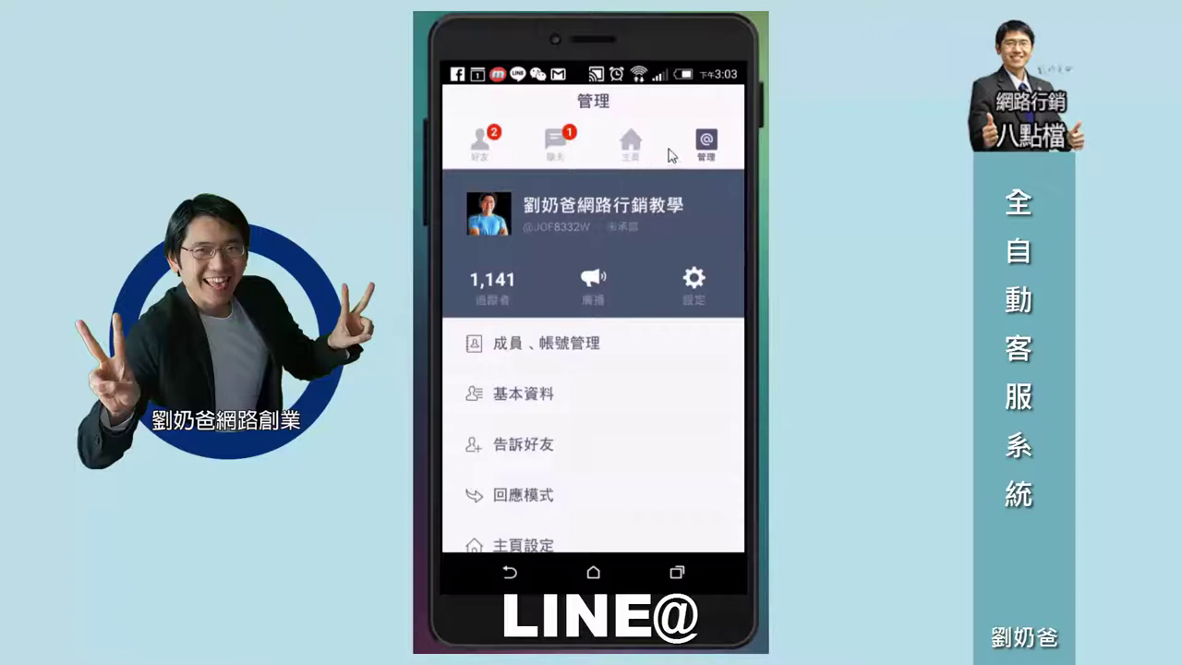
- Open 帳號清單 from the 管理 menu and switch to the 昇捷科技 account
{"action": "left_click_drag", "start_coordinate": [662, 413], "coordinate": [646, 195]}
{"action": "left_click_drag", "start_coordinate": [654, 414], "coordinate": [636, 240]}
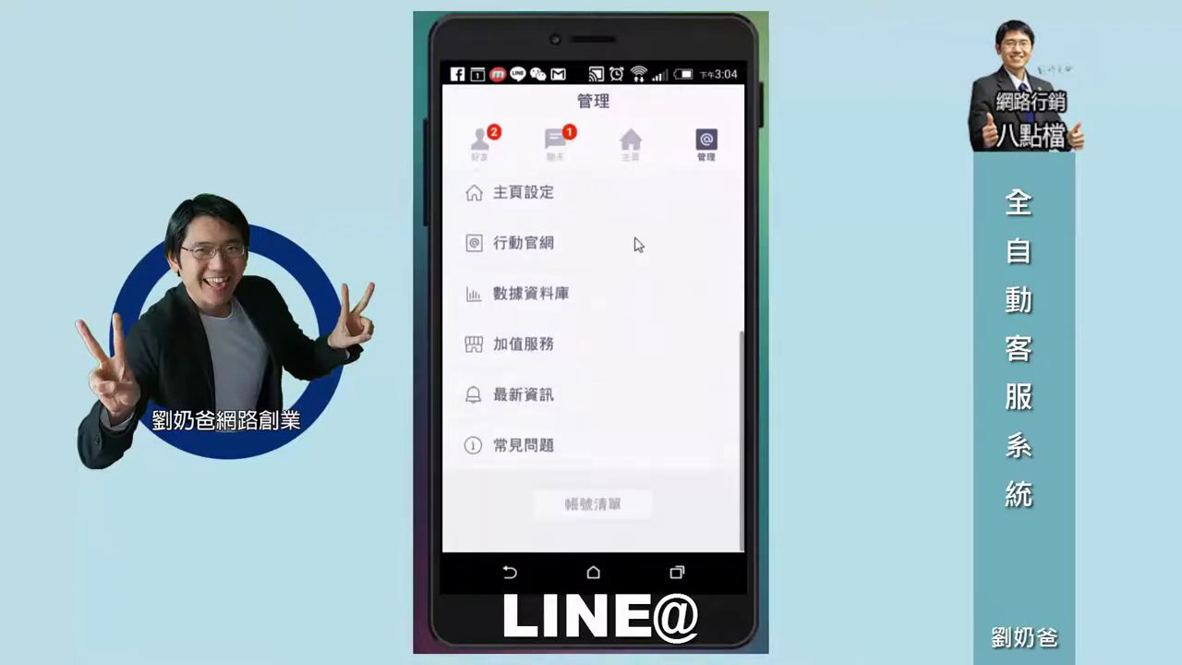
{"action": "left_click", "coordinate": [625, 518]}
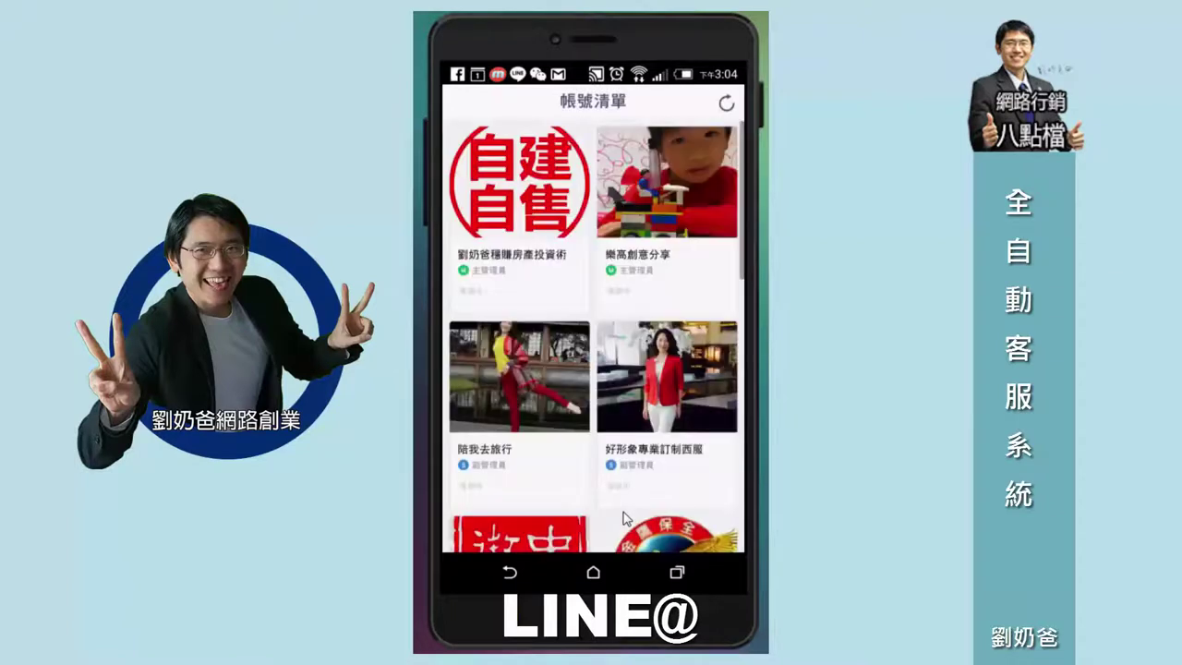
{"action": "left_click_drag", "start_coordinate": [625, 491], "coordinate": [631, 321]}
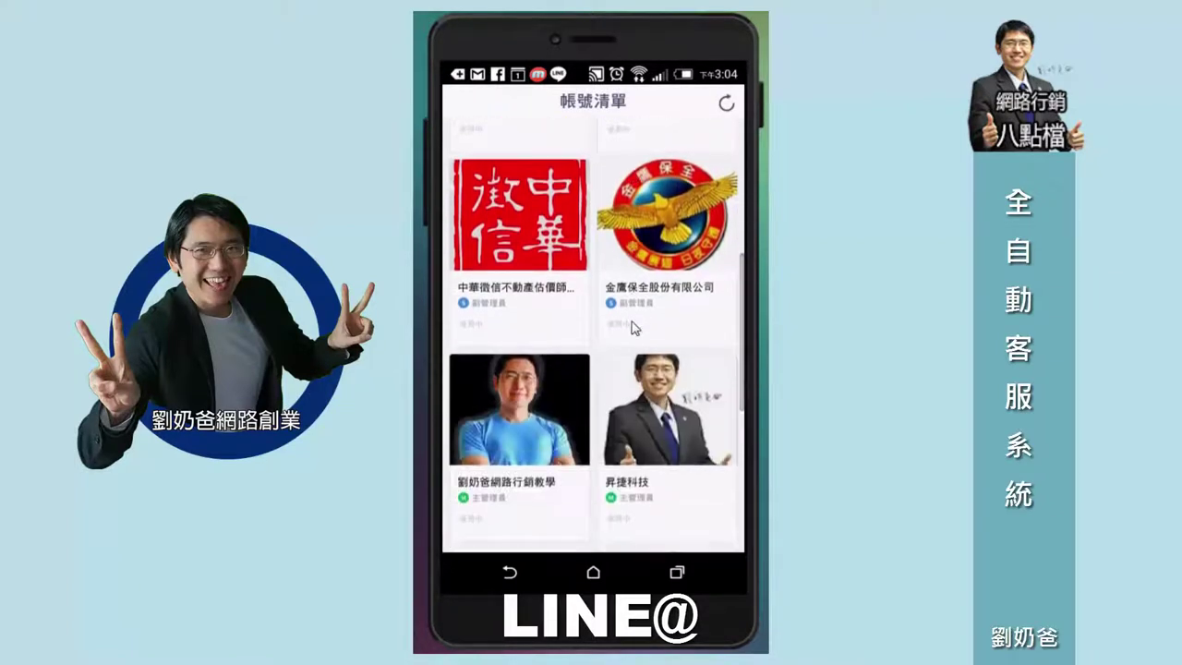
{"action": "scroll", "coordinate": [631, 328], "scroll_direction": "down", "scroll_amount": 3}
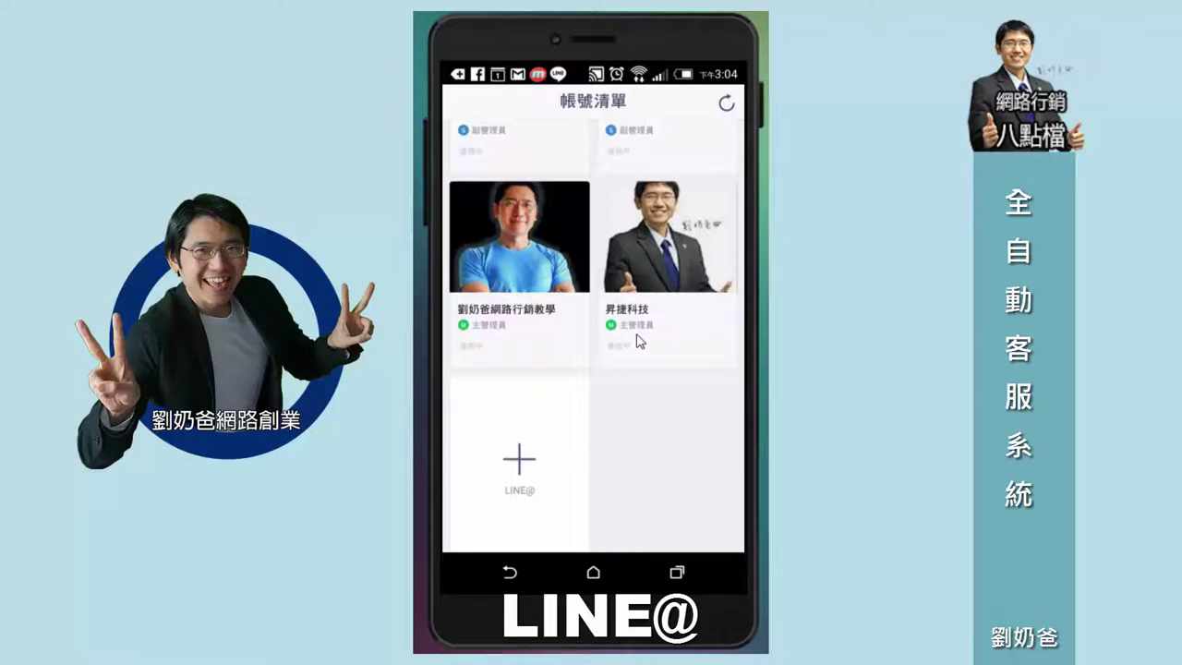
{"action": "scroll", "coordinate": [637, 342], "scroll_direction": "up", "scroll_amount": 1}
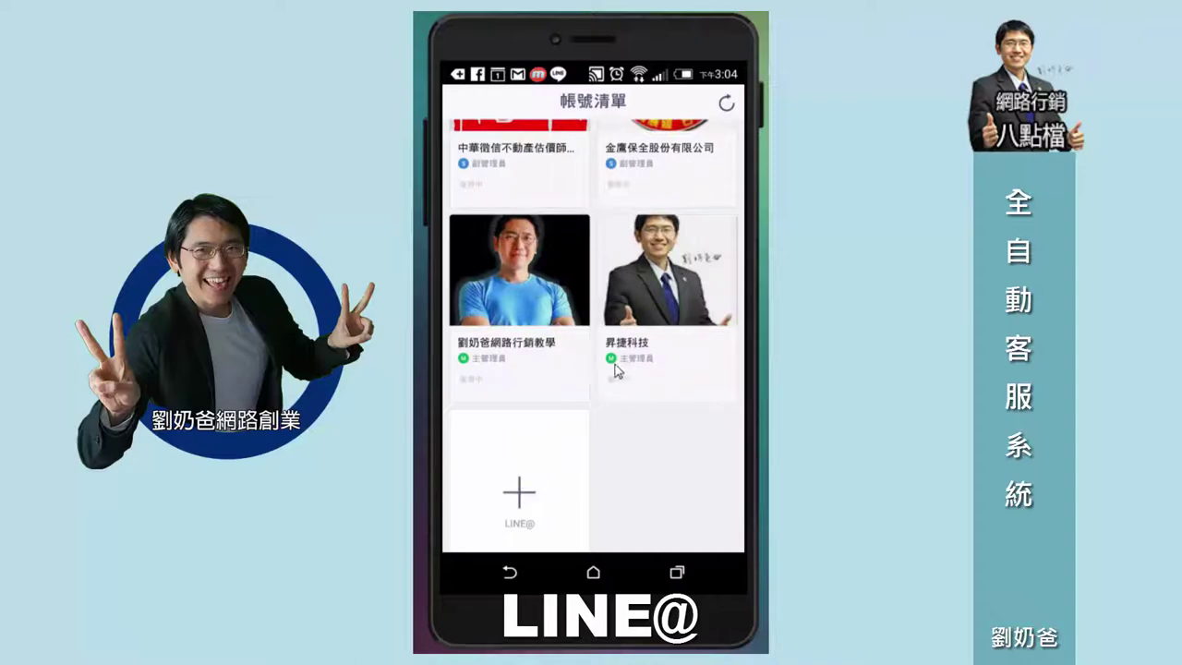
{"action": "left_click", "coordinate": [683, 374]}
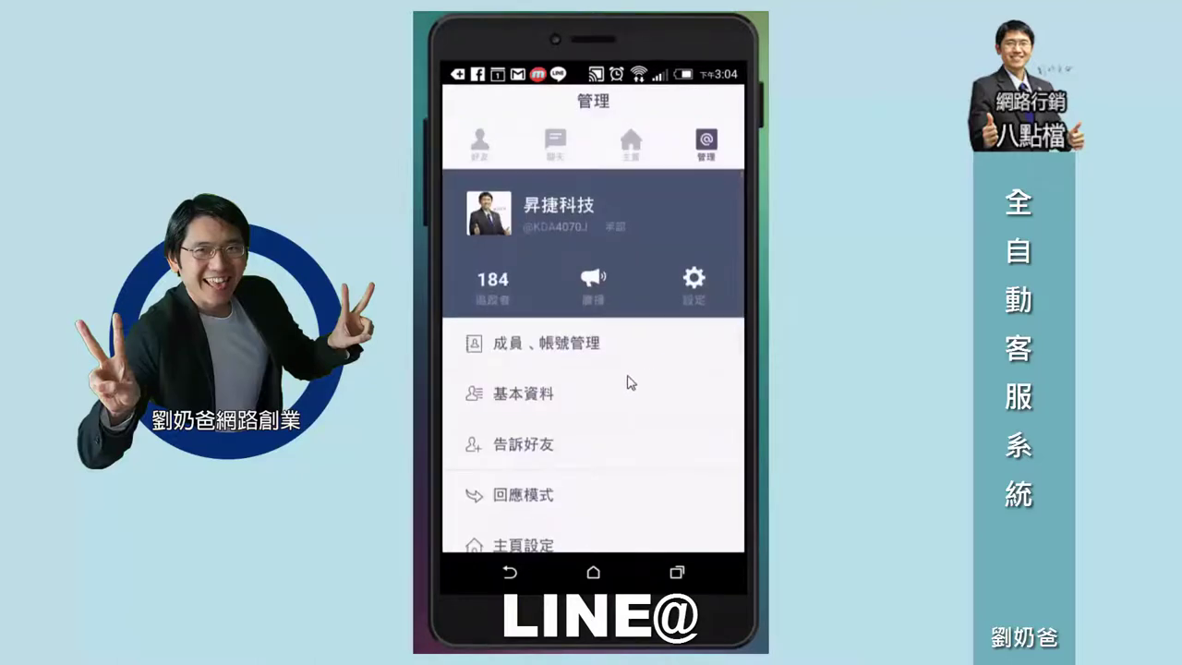
- Scroll through the 昇捷科技 管理 page with 184 followers, from 成員、帳號管理 to 數據資料庫
{"action": "scroll", "coordinate": [610, 382], "scroll_direction": "down", "scroll_amount": 2}
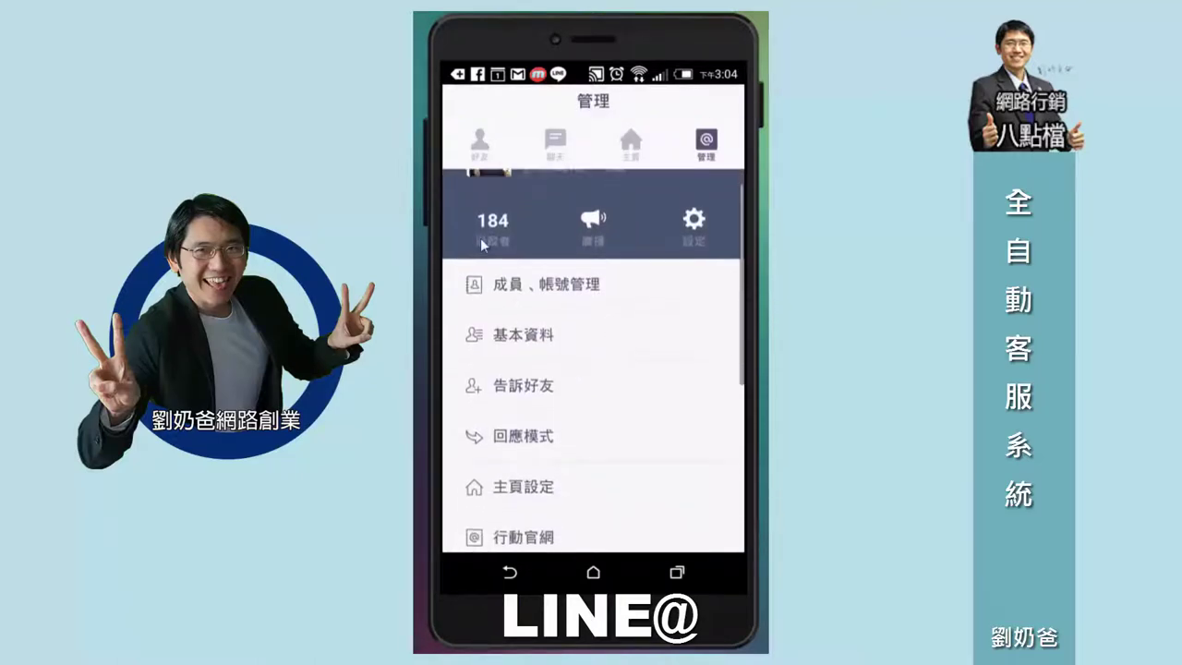
{"action": "scroll", "coordinate": [512, 227], "scroll_direction": "up", "scroll_amount": 1}
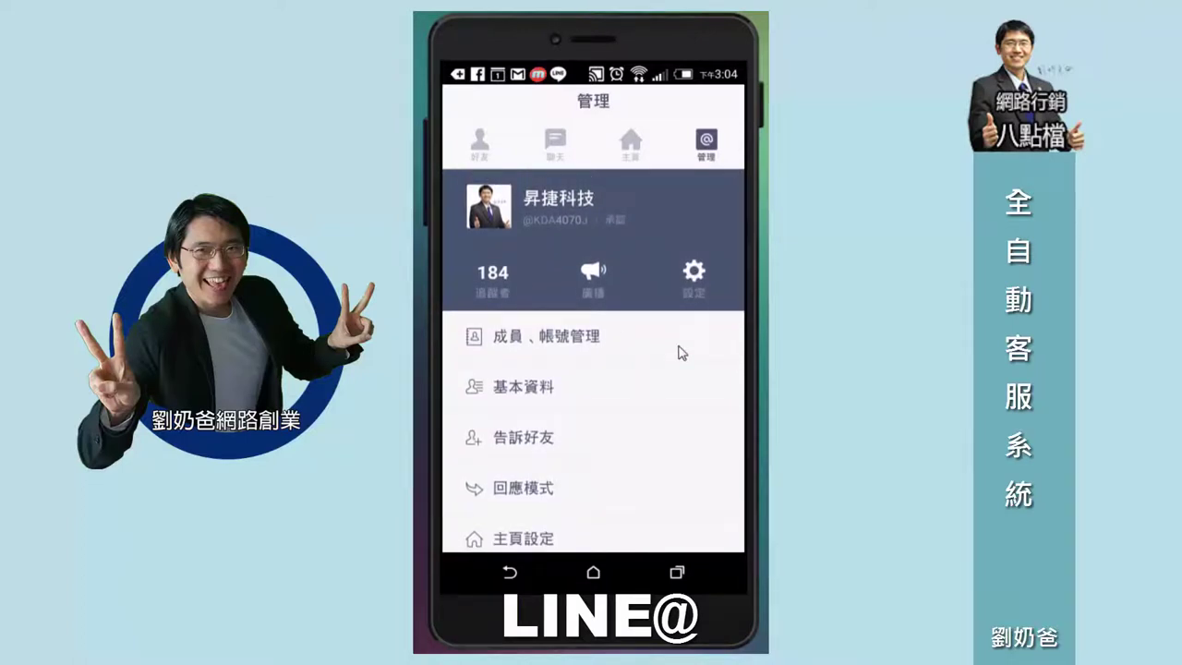
{"action": "scroll", "coordinate": [668, 355], "scroll_direction": "down", "scroll_amount": 3}
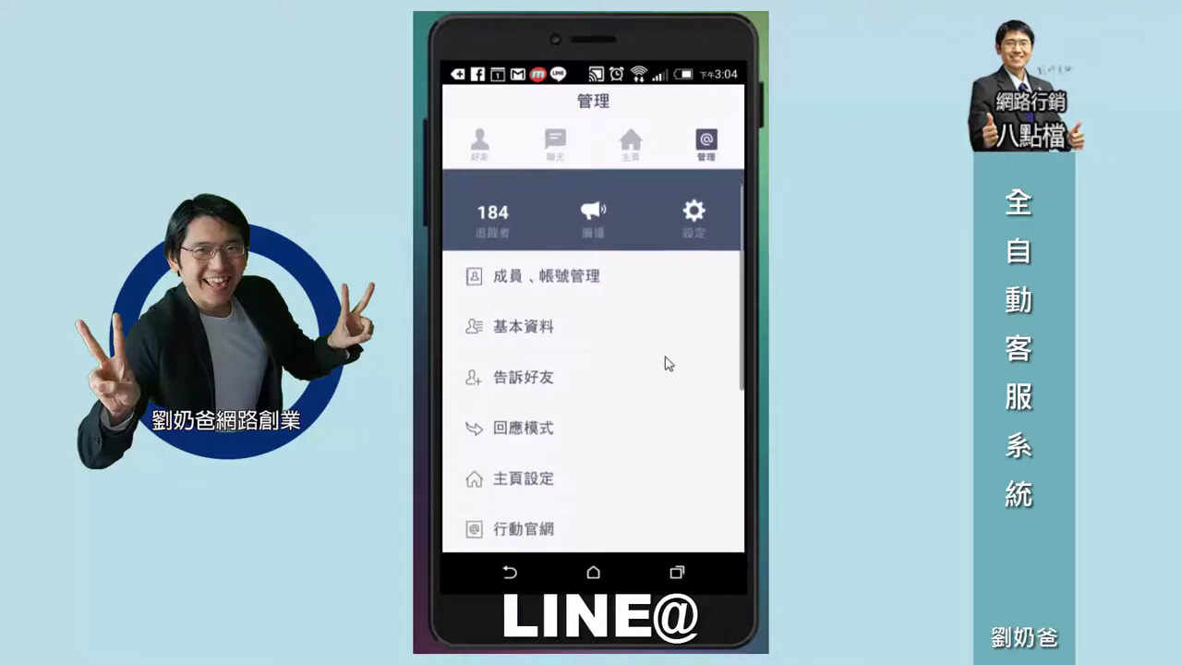
{"action": "scroll", "coordinate": [665, 363], "scroll_direction": "up", "scroll_amount": 3}
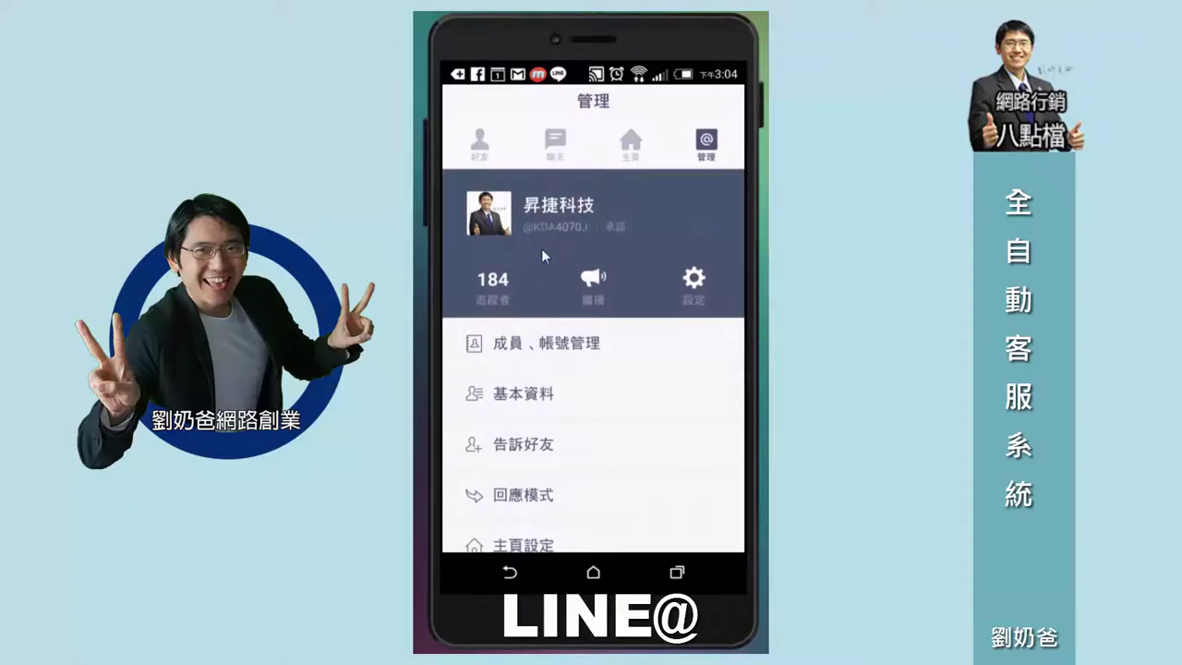
{"action": "scroll", "coordinate": [577, 295], "scroll_direction": "down", "scroll_amount": 3}
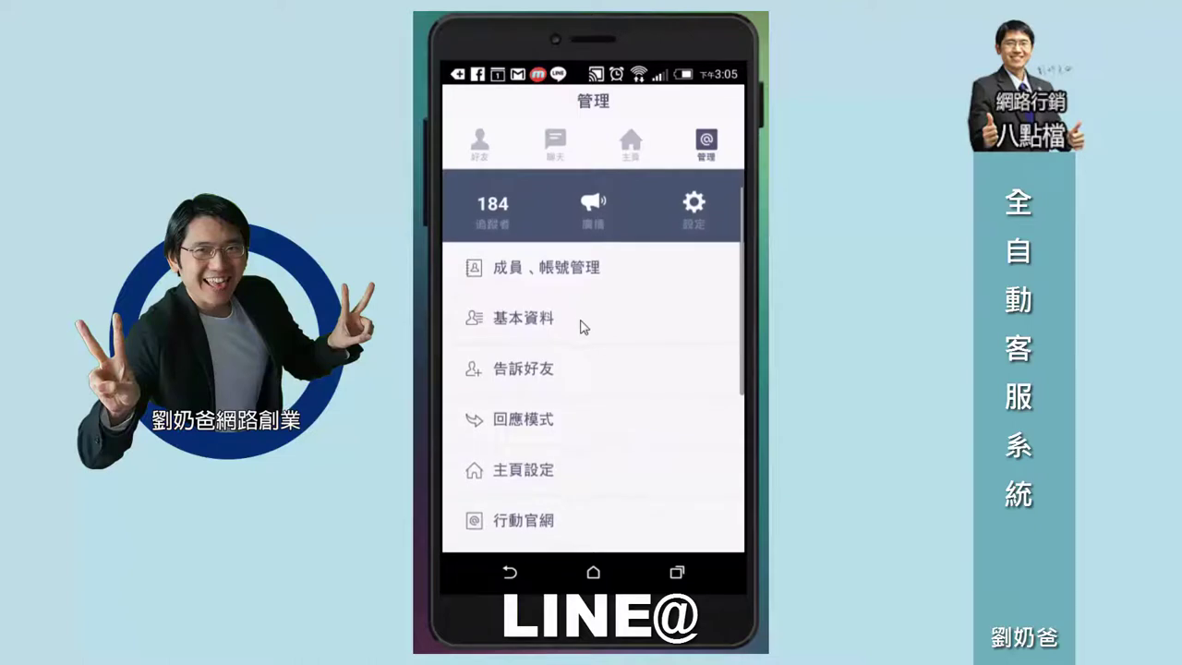
{"action": "scroll", "coordinate": [583, 327], "scroll_direction": "down", "scroll_amount": 2}
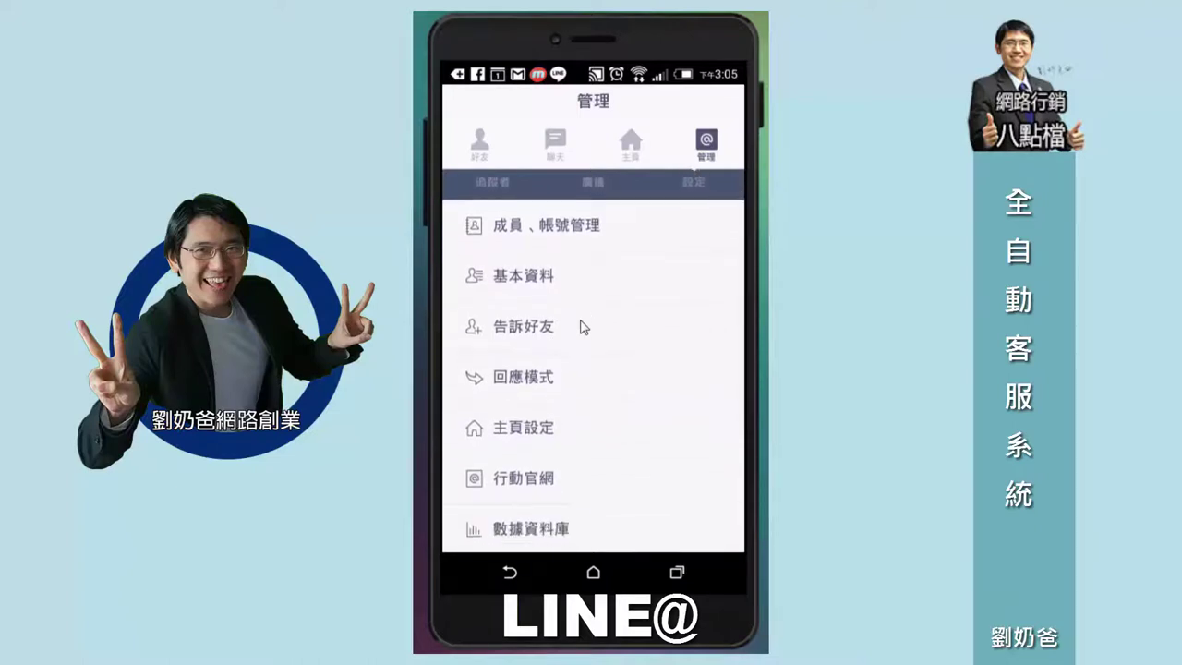
- Go to 回應模式 → 自動回應訊息 and open the basic auto-reply message's edit screen
{"action": "left_click", "coordinate": [590, 378]}
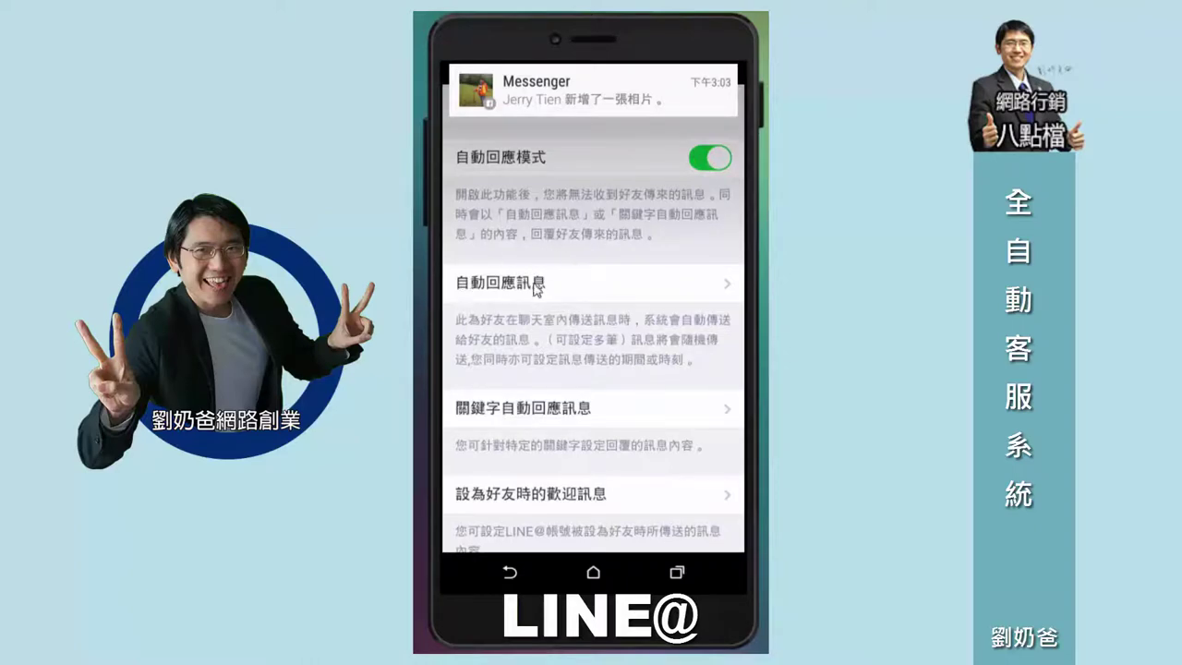
{"action": "left_click", "coordinate": [590, 289]}
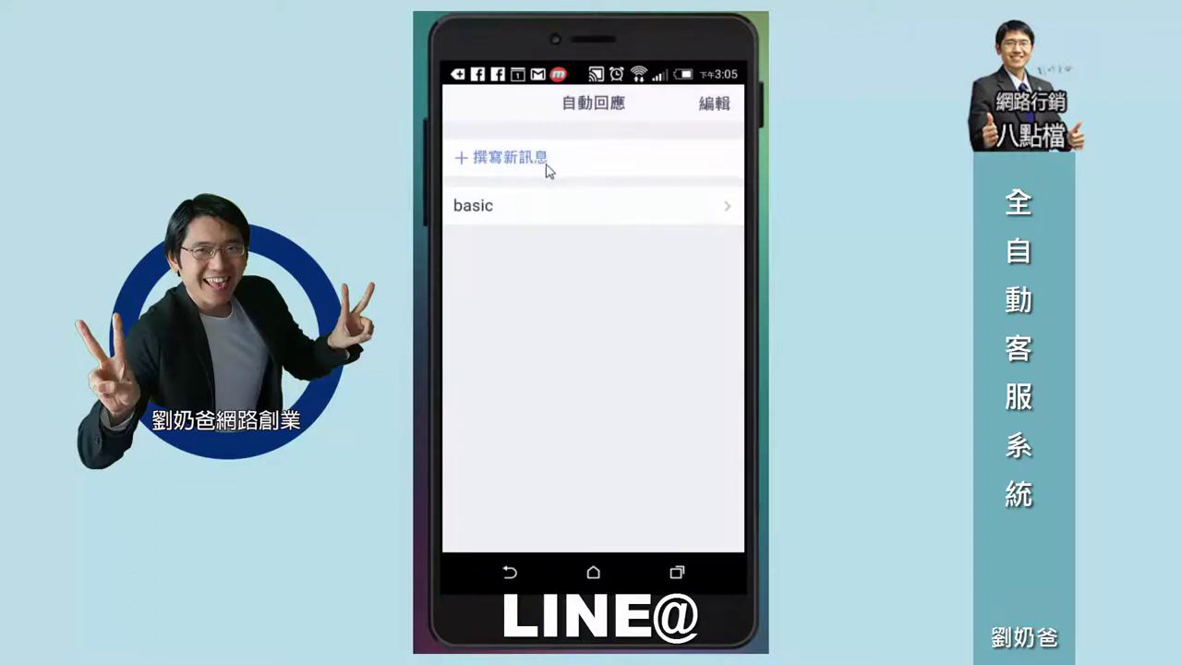
{"action": "left_click", "coordinate": [572, 213]}
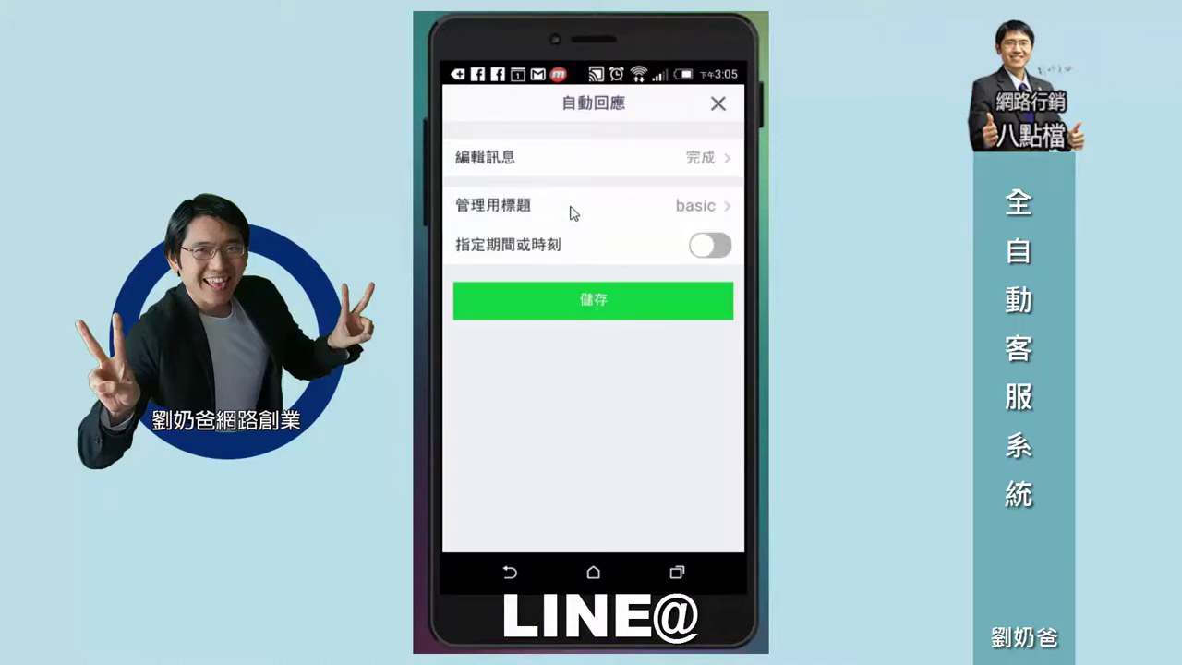